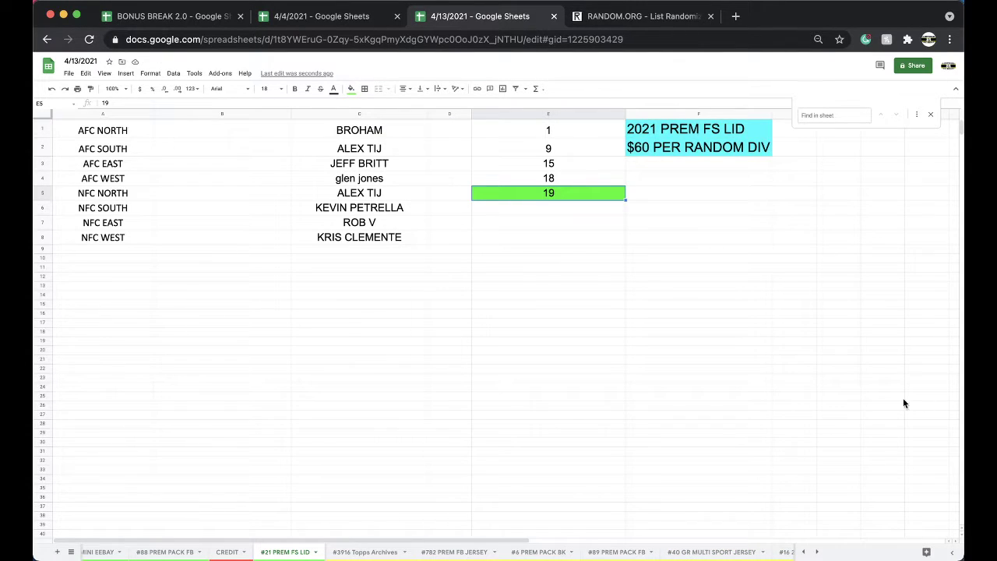
Copy the eight buyer names in C1:C8, from BROHAM down, on the #21 PREM FS LID sheet
click(378, 192)
click(354, 137)
drag(354, 138, 363, 237)
key(cmd+c)
Reload RANDOM.ORG's List Randomizer and paste the eight buyer names into its list
click(623, 16)
click(603, 37)
key(Return)
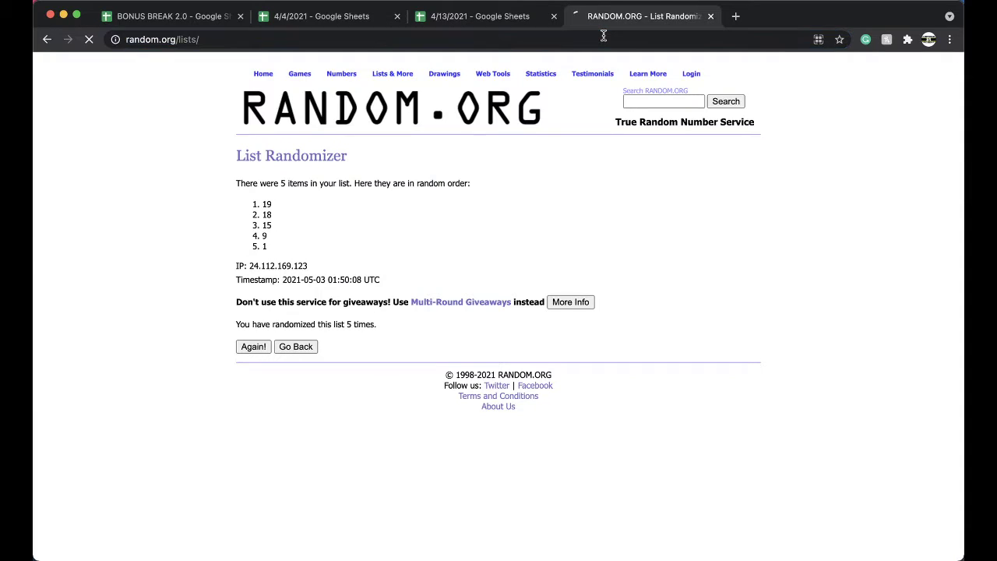
click(414, 351)
key(super+v)
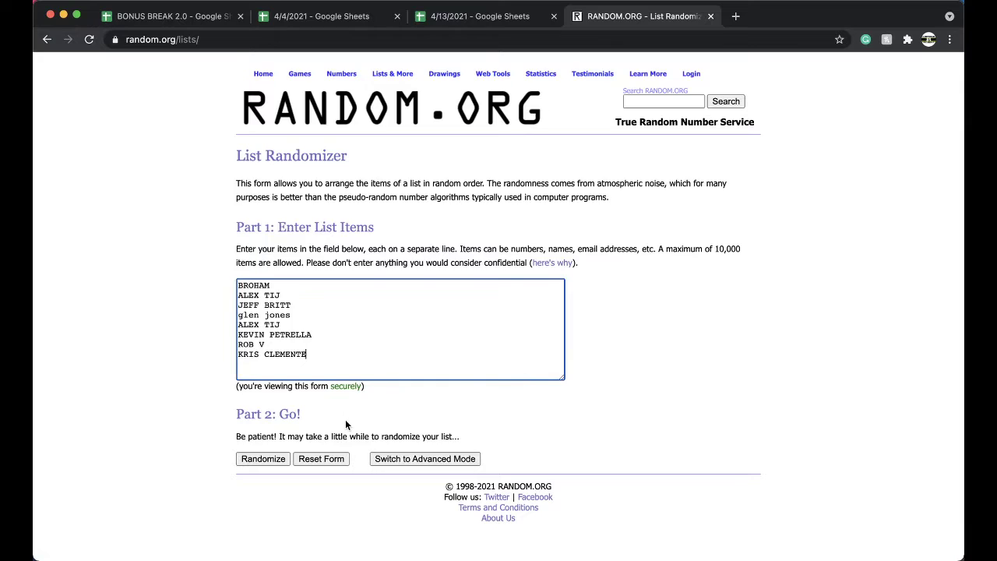
Randomize the names five times and select the final shuffled list
click(269, 459)
click(251, 357)
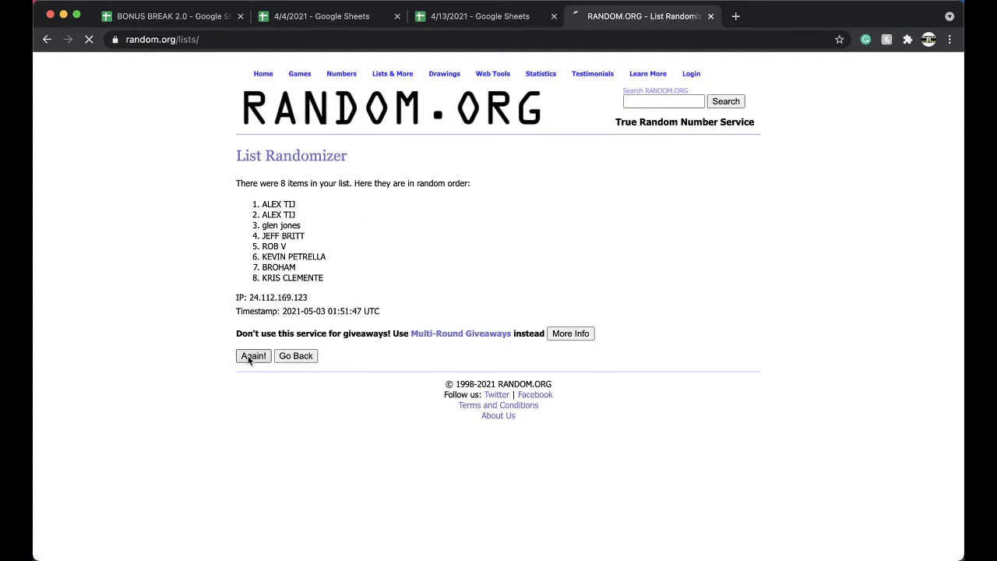
click(250, 378)
click(249, 378)
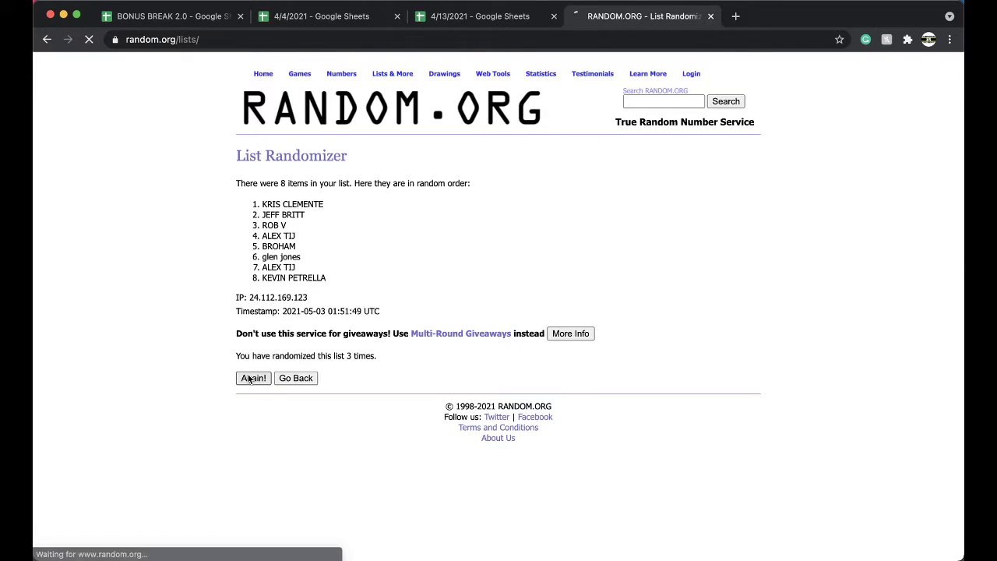
click(249, 378)
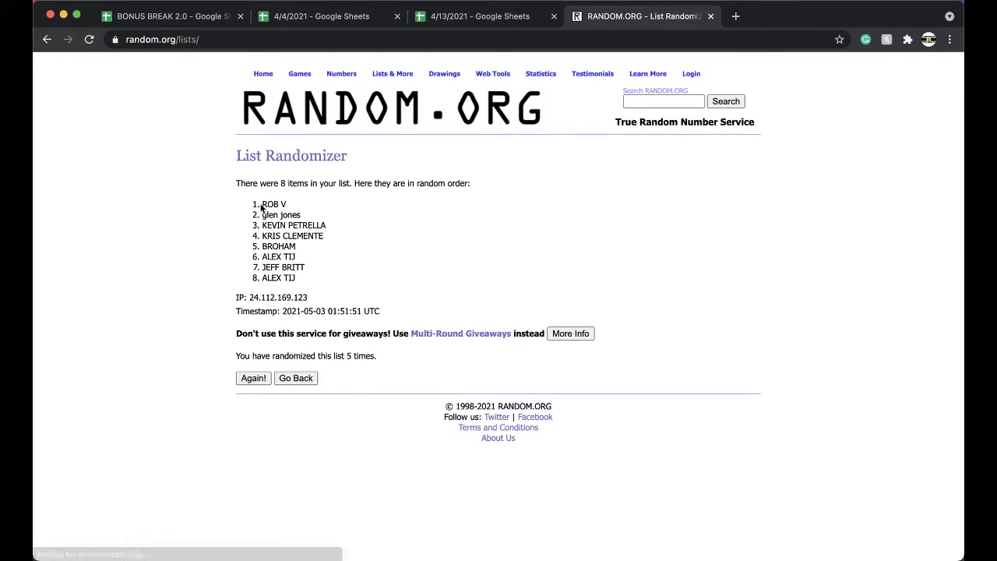
drag(254, 200, 330, 286)
Paste the shuffled names as values into B1 beside AFC NORTH in the 4/13/2021 spreadsheet
click(503, 19)
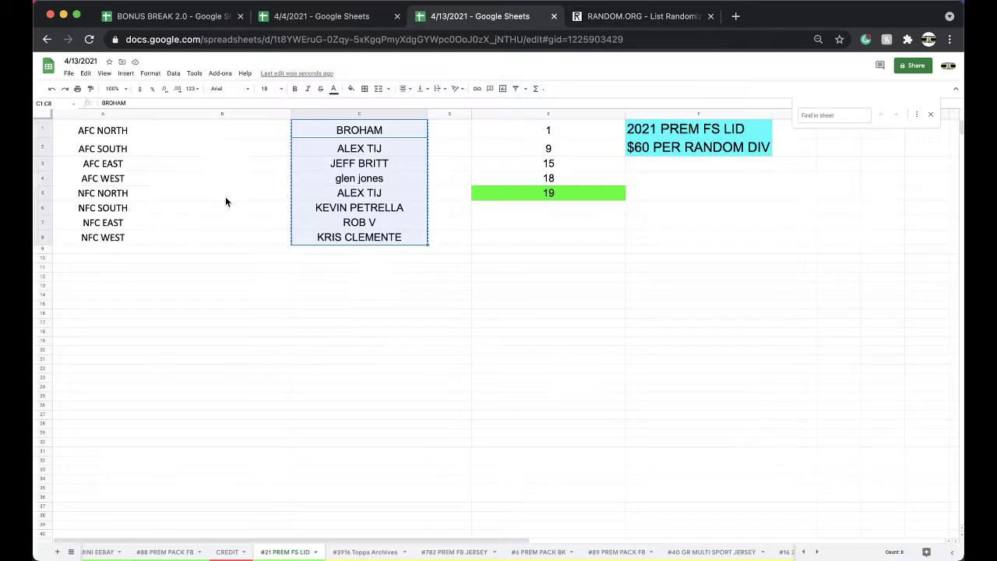
click(216, 129)
key(ctrl+v)
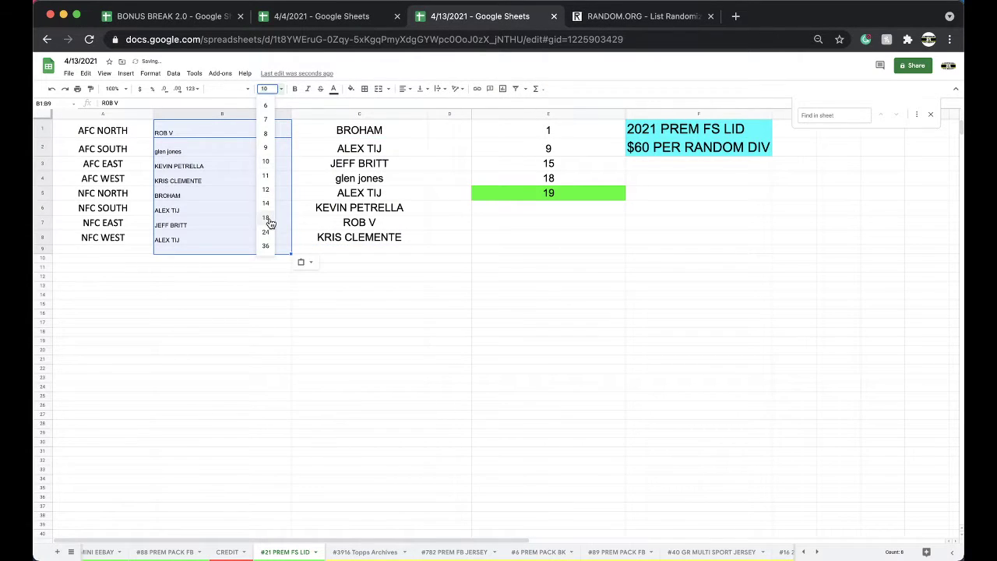
key(ctrl+shift+v)
Check the buyer assigned to each division in B1 through B8, AFC NORTH to NFC WEST
click(200, 131)
key(Down)
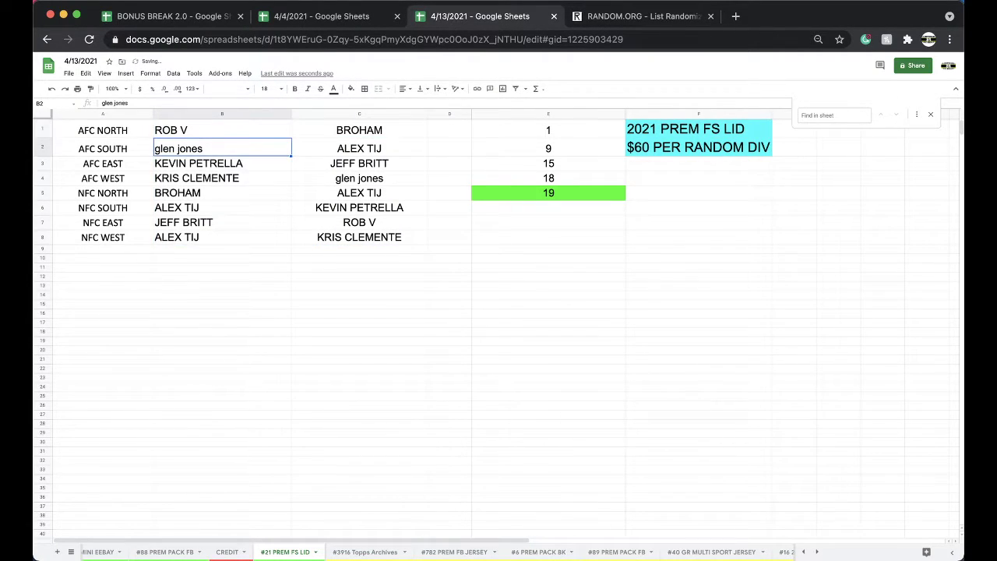
click(223, 163)
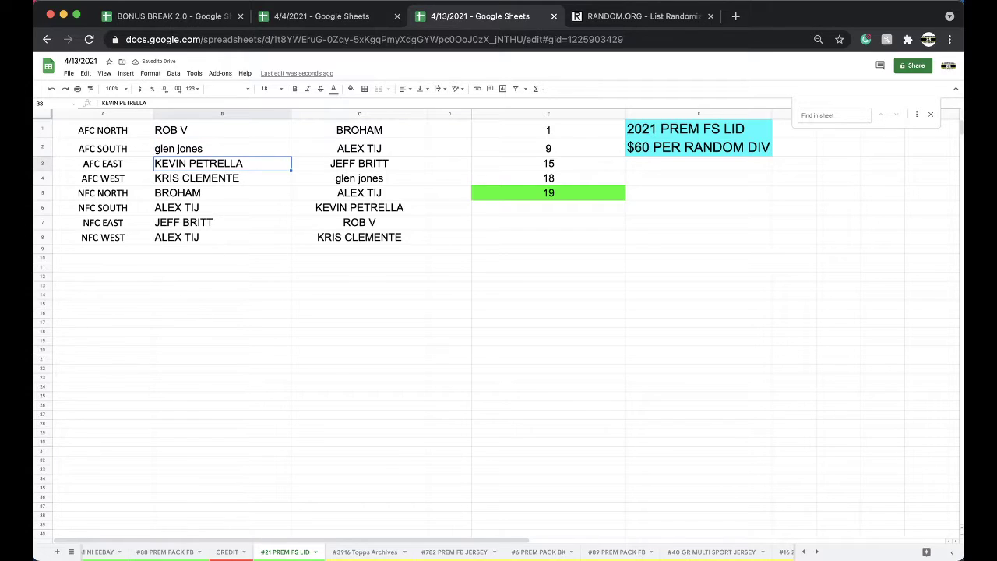
click(222, 177)
click(222, 192)
click(222, 208)
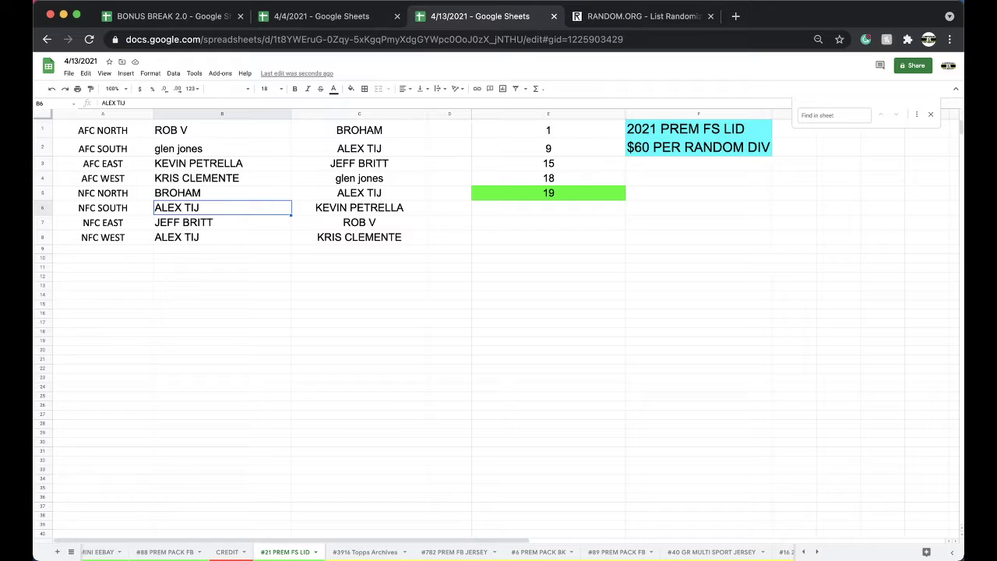
click(222, 222)
click(222, 236)
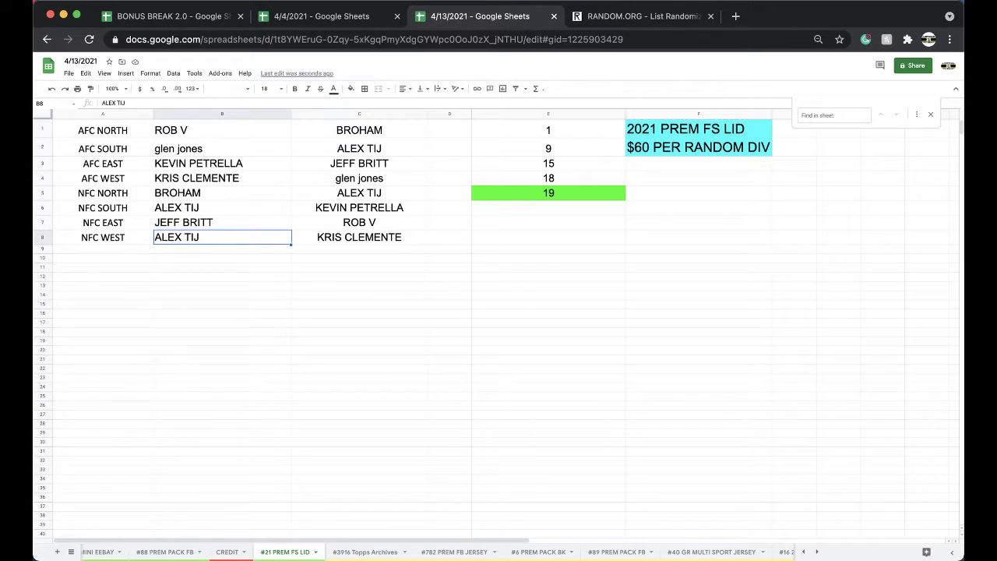
click(288, 17)
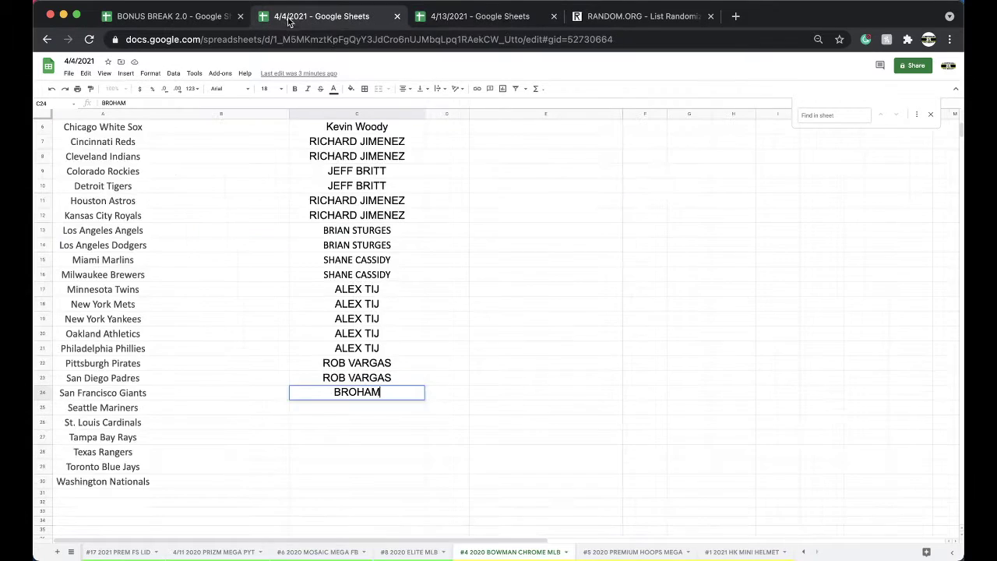
click(449, 24)
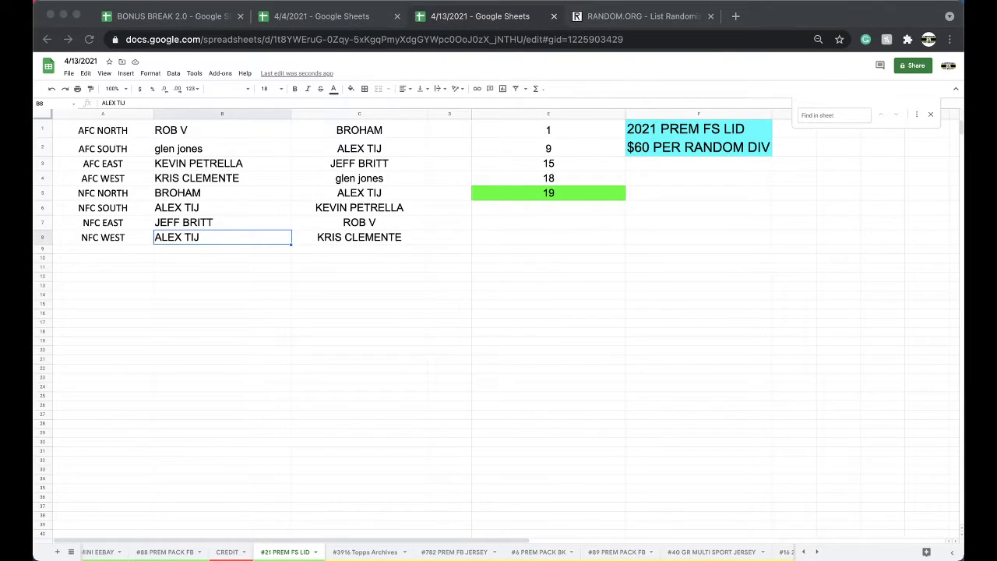
click(537, 551)
click(323, 318)
click(336, 378)
click(317, 320)
key(ctrl+c)
click(304, 331)
key(ctrl+v)
click(303, 324)
shift+click(303, 331)
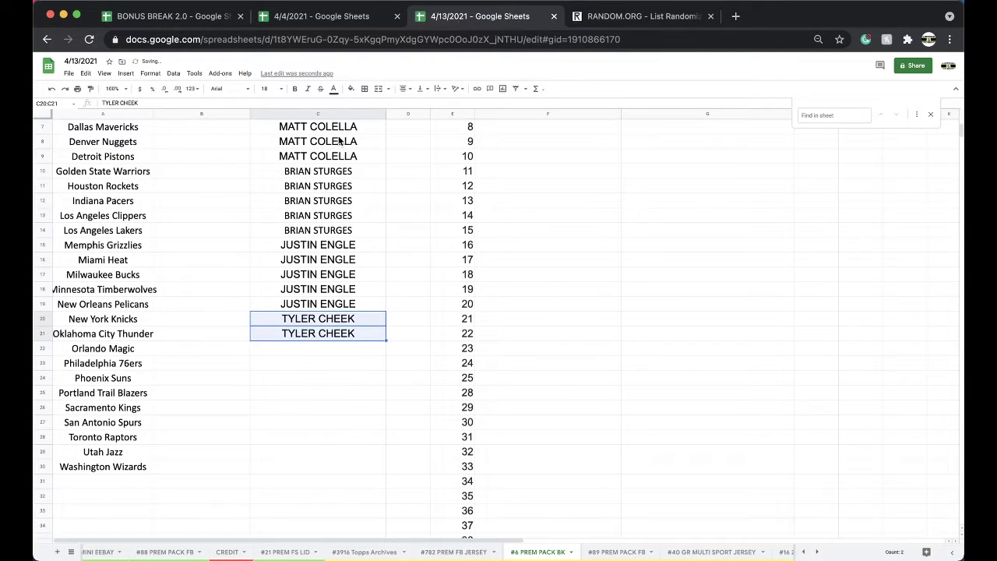
click(351, 88)
click(381, 129)
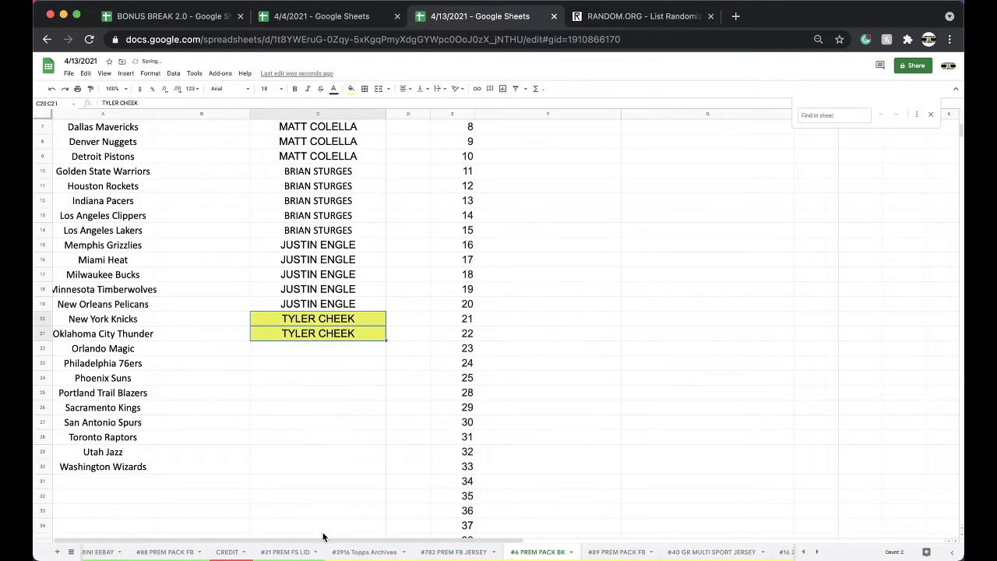
click(299, 553)
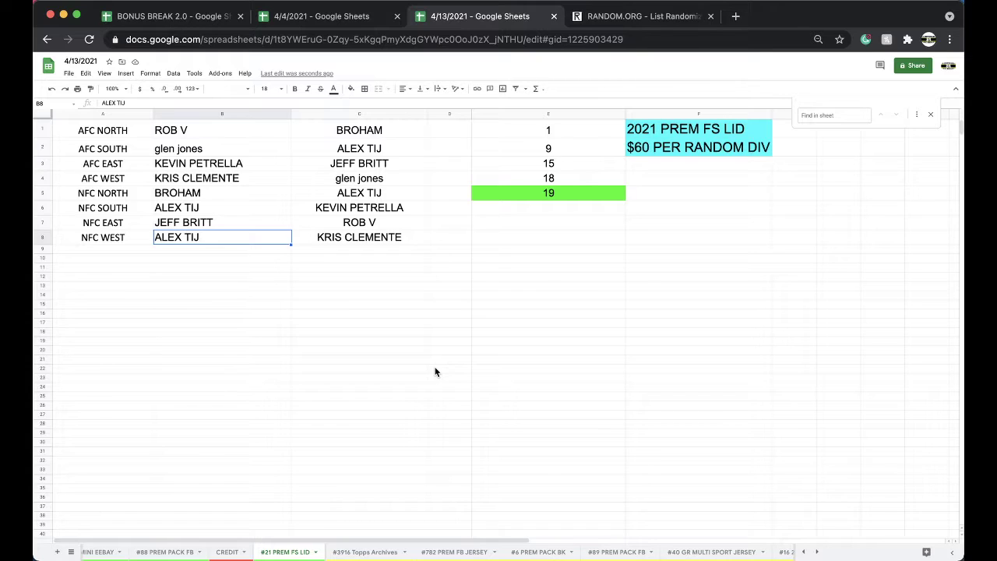
click(337, 17)
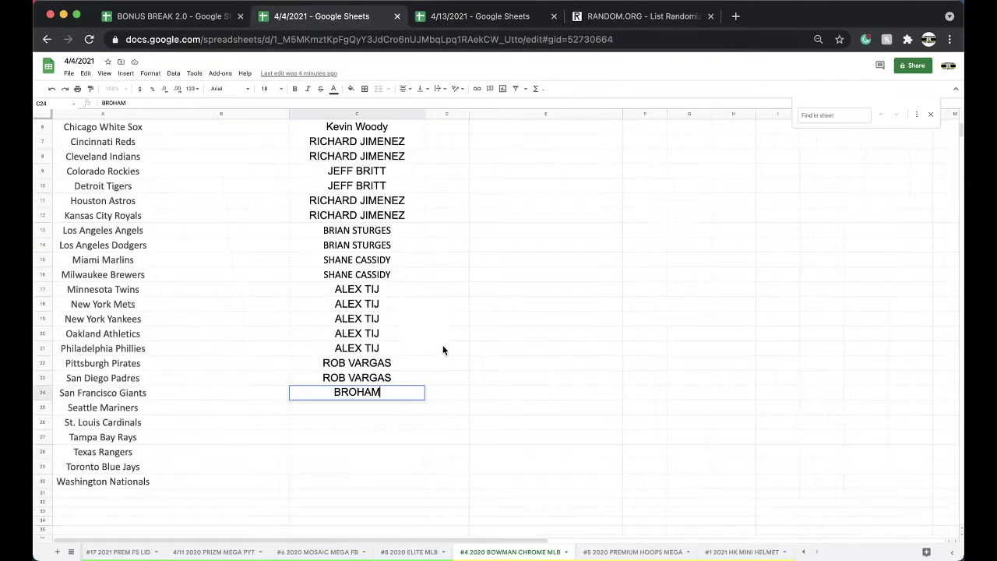
click(357, 409)
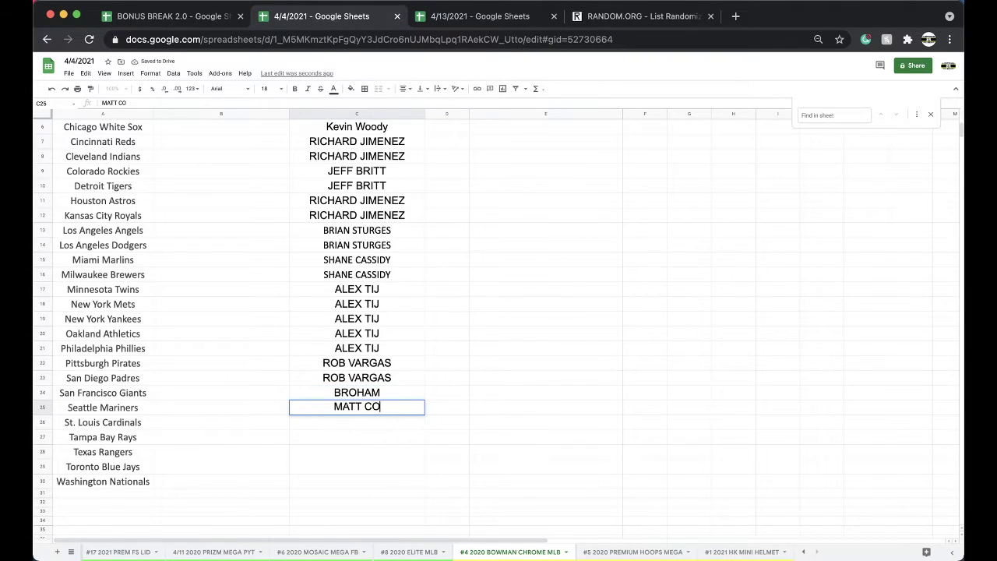
click(401, 450)
click(380, 421)
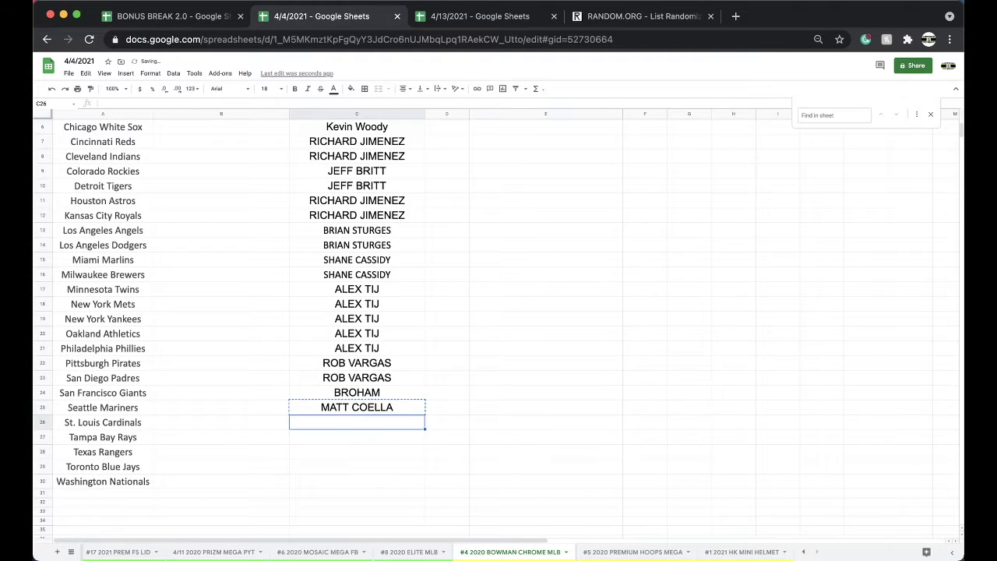
key(Return)
key(ctrl+v)
key(Down)
key(ctrl+v)
Correct the buyer name's spelling in C25 and copy the corrected name into C26:C28
click(367, 410)
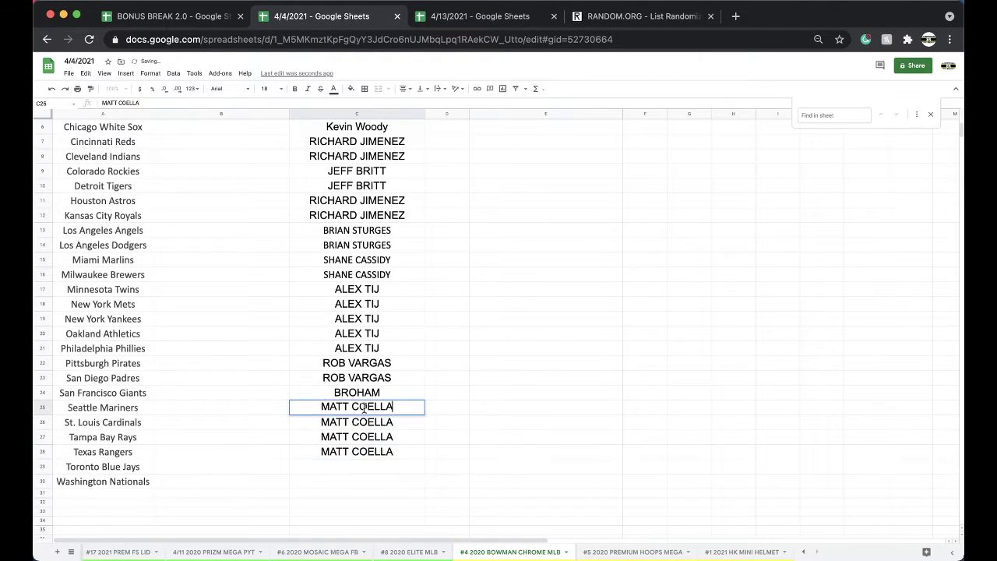
double_click(376, 406)
text(EL)
click(491, 420)
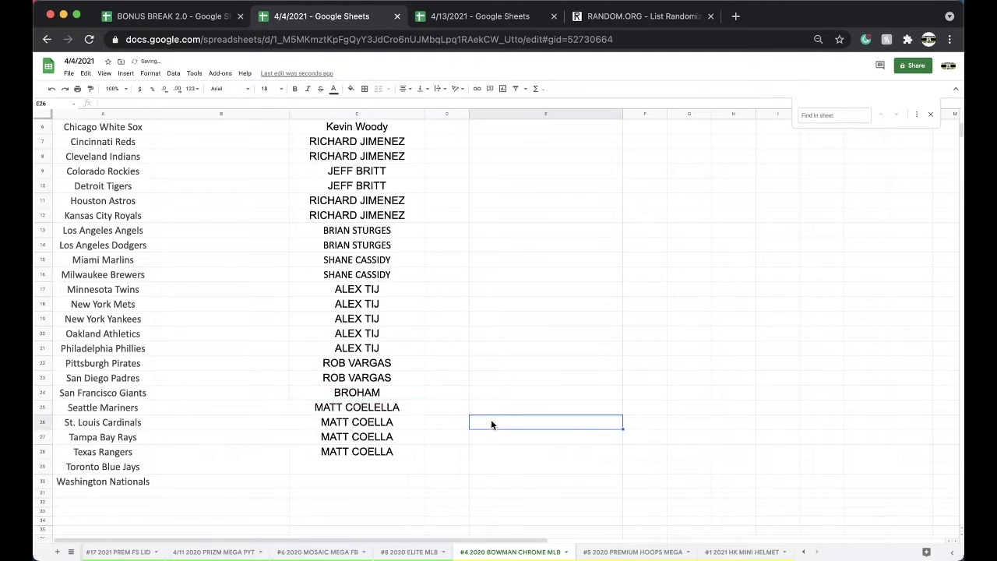
click(401, 408)
key(ctrl+c)
key(Down)
key(ctrl+v)
key(Down)
key(ctrl+v)
key(Down)
key(ctrl+v)
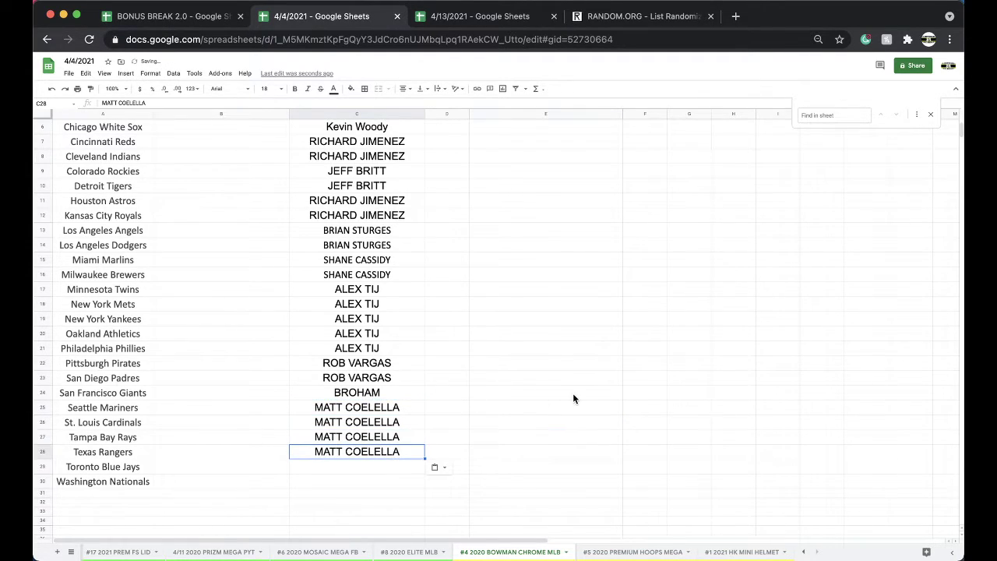
click(573, 395)
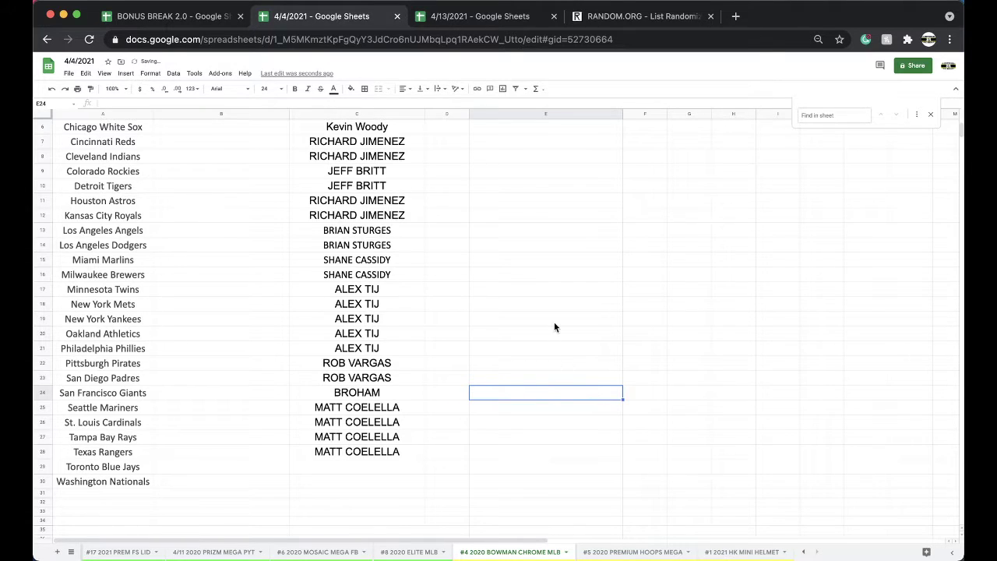
Clear the yellow fill from C20:C21 on #6 PREM PACK BK and move that tab before #782 PREM FB JERSEY
click(506, 15)
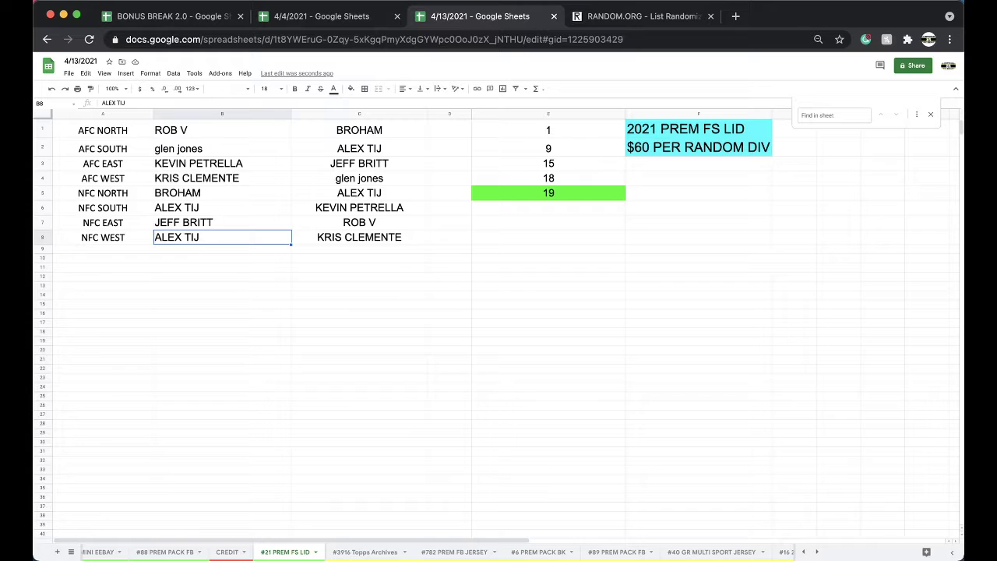
click(548, 553)
click(350, 88)
click(360, 106)
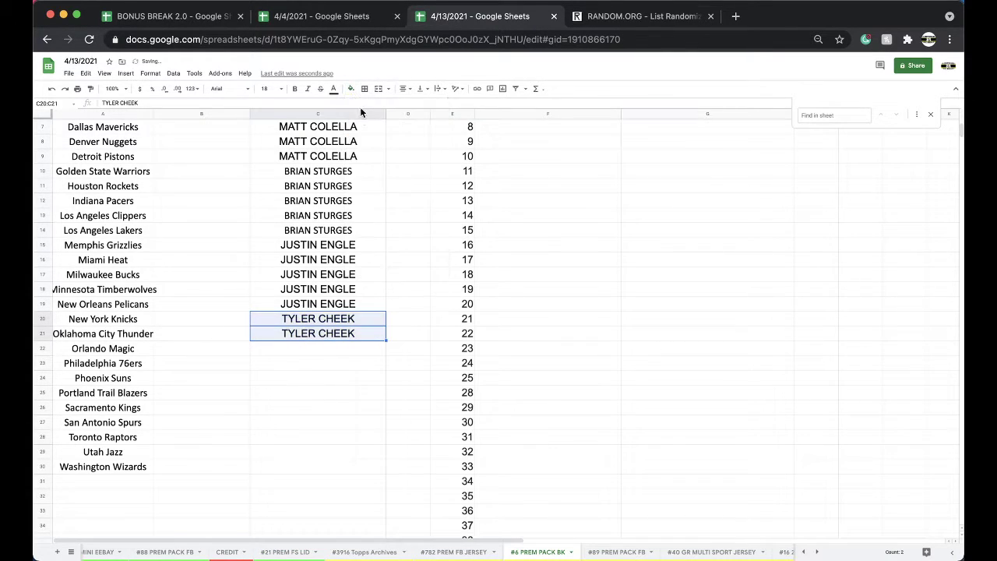
drag(571, 557, 436, 556)
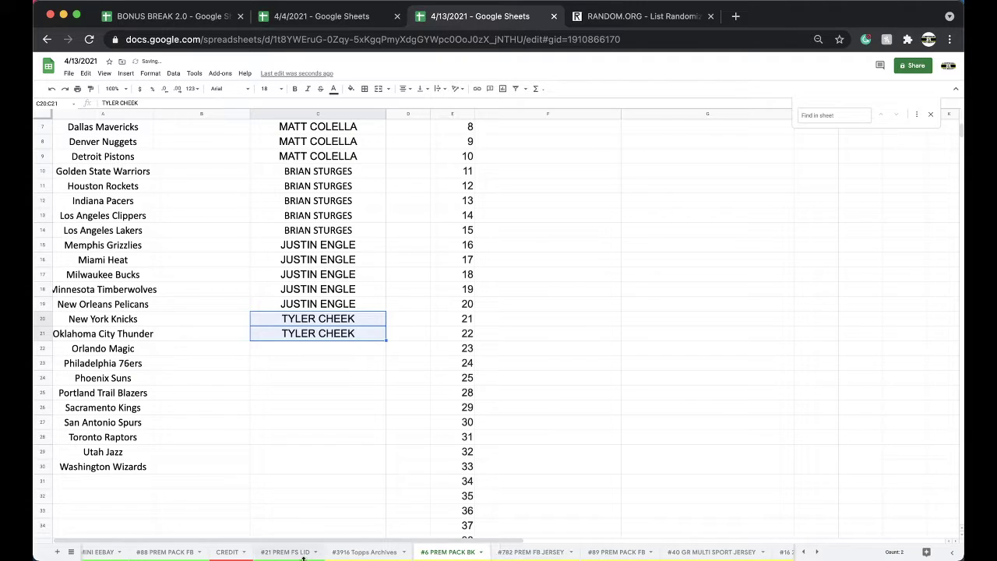
click(297, 555)
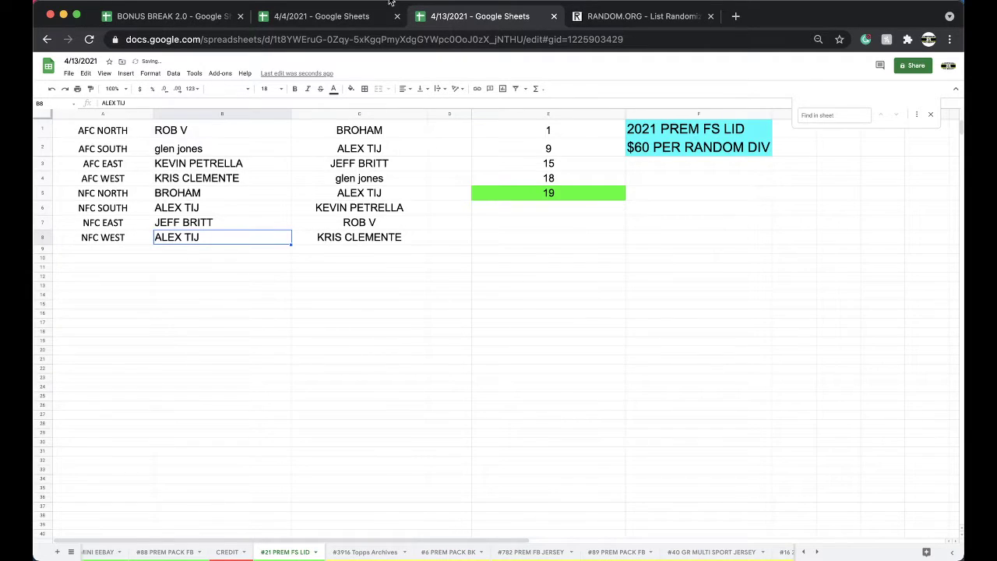
click(341, 17)
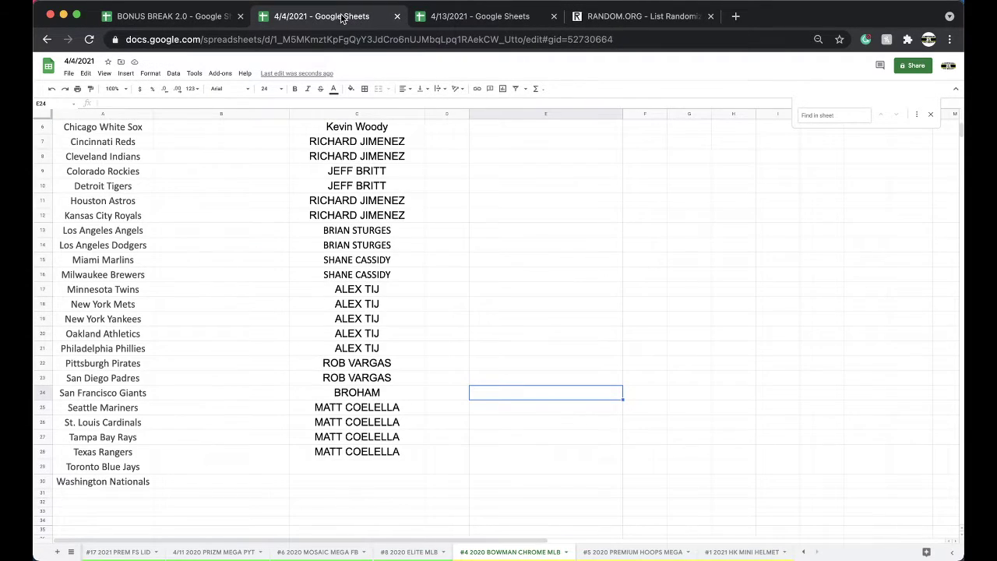
Return to the 4/13/2021 spreadsheet showing the #21 PREM FS LID division list
click(471, 19)
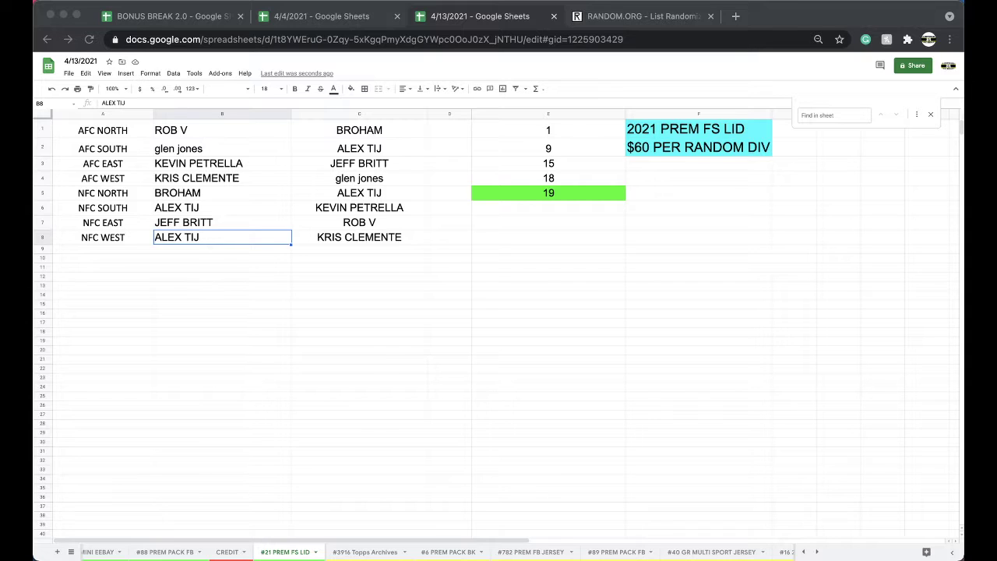
click(334, 22)
click(350, 466)
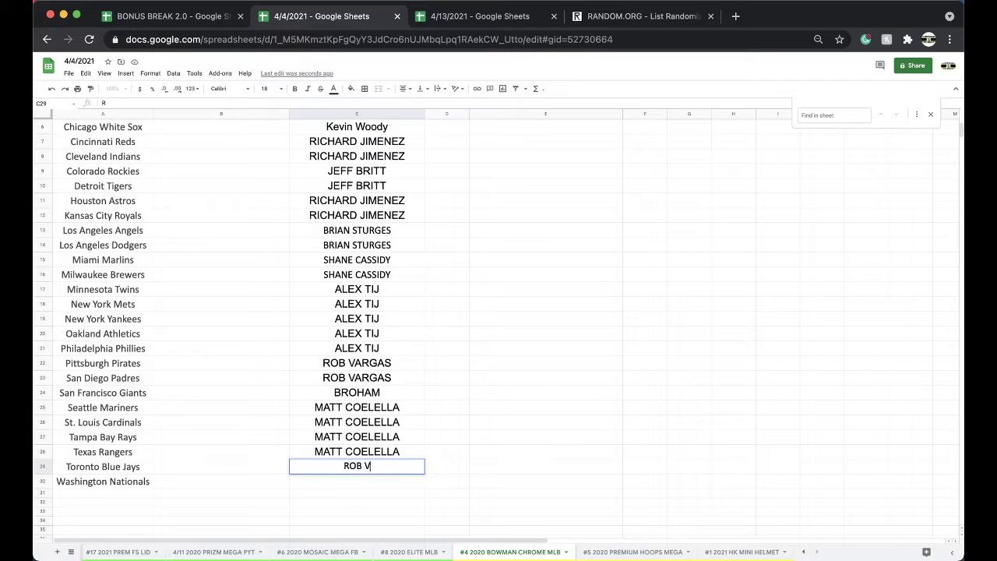
click(410, 495)
click(384, 468)
drag(425, 474, 425, 489)
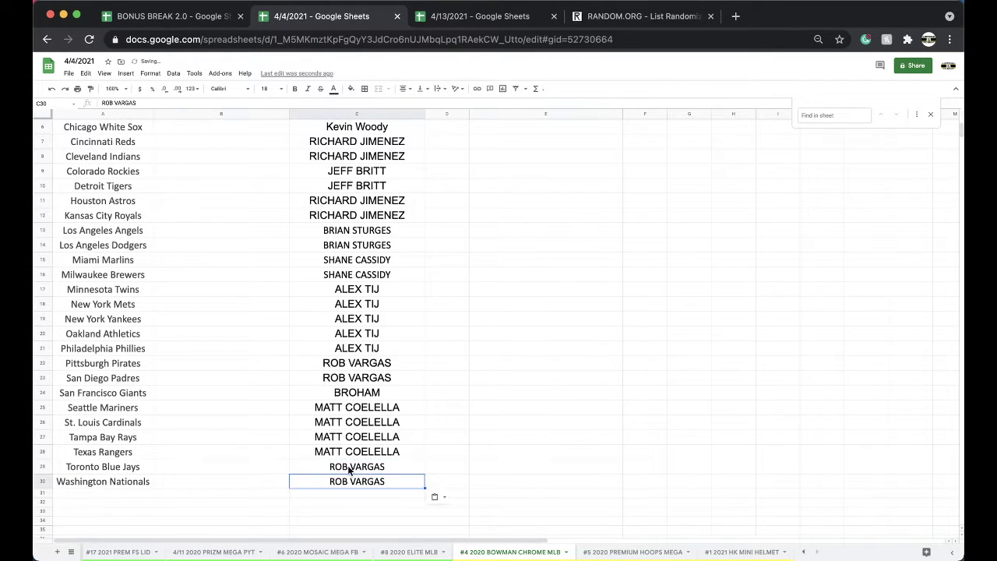
Highlight C29:C30 yellow, then go back to the #21 PREM FS LID sheet in the 4/13/2021 spreadsheet
click(351, 88)
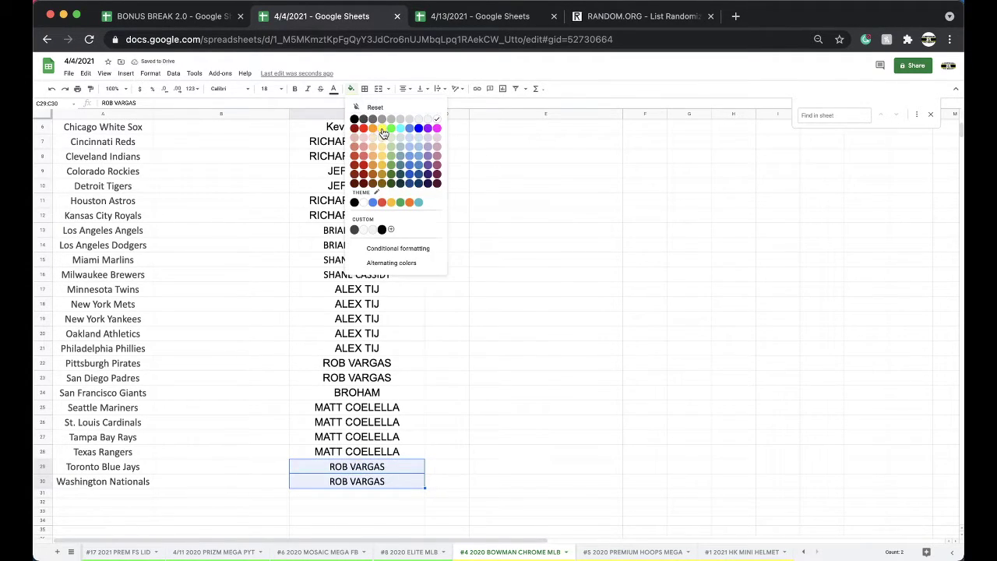
click(382, 131)
right_click(433, 554)
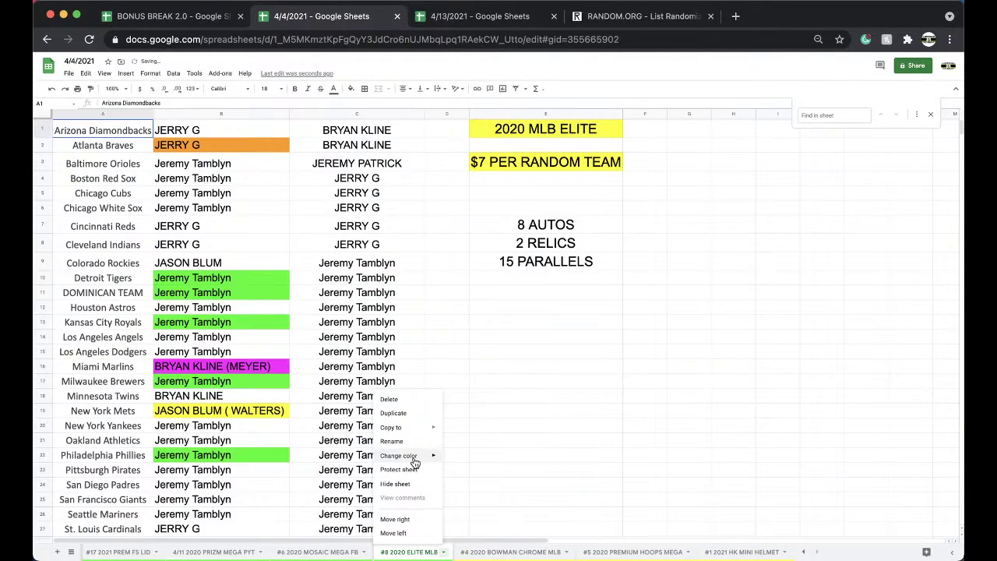
mouse_move(421, 455)
right_click(480, 552)
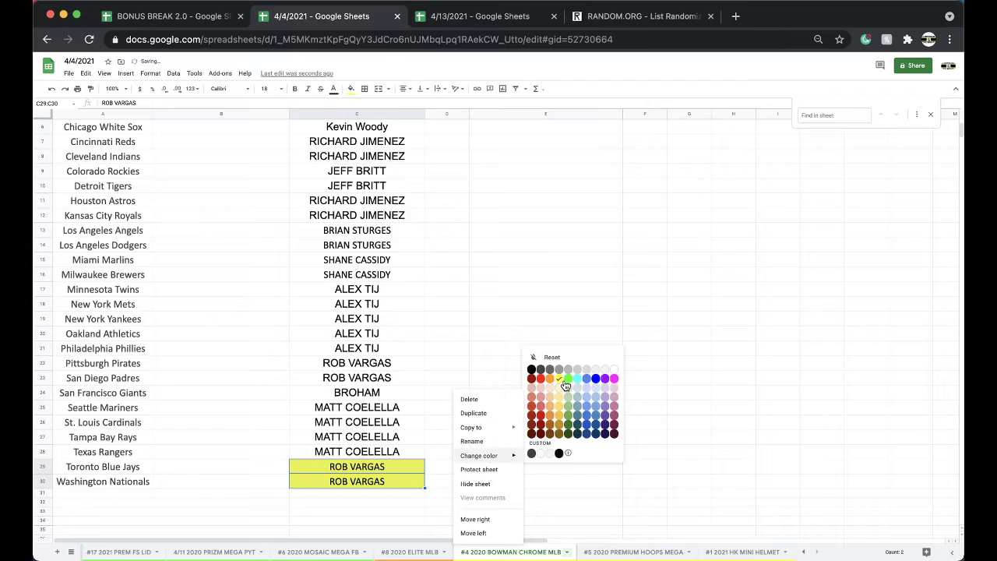
click(466, 22)
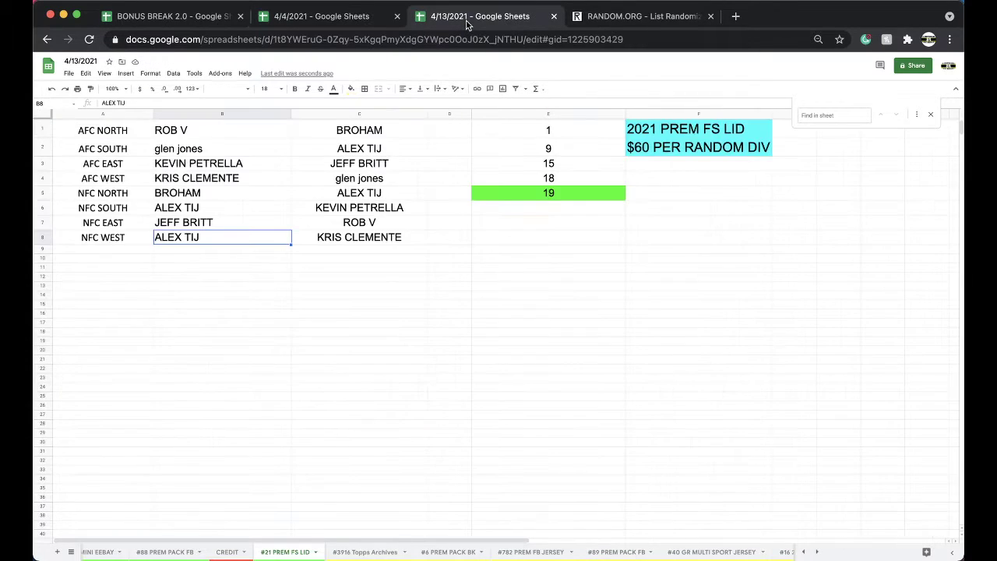
click(374, 551)
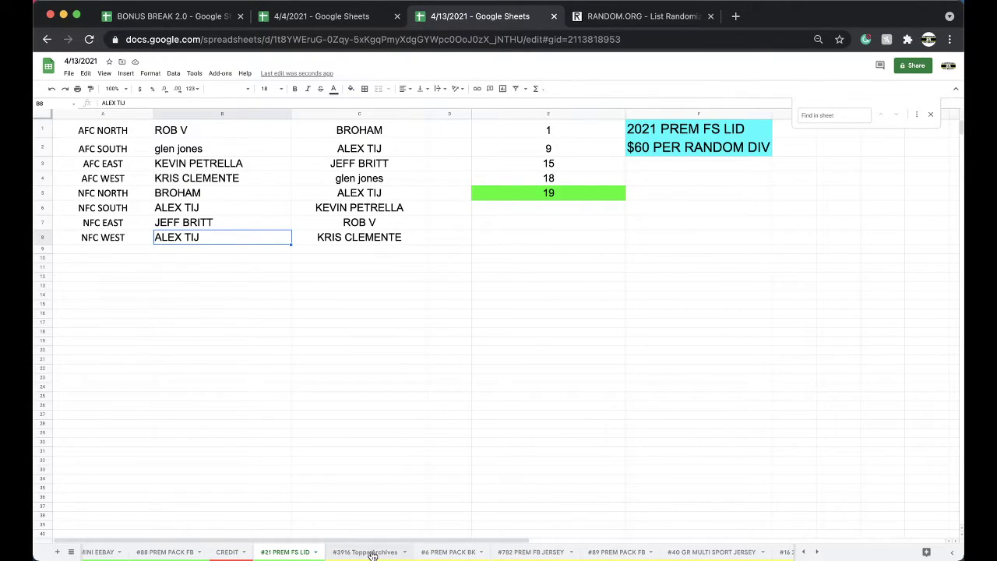
click(296, 551)
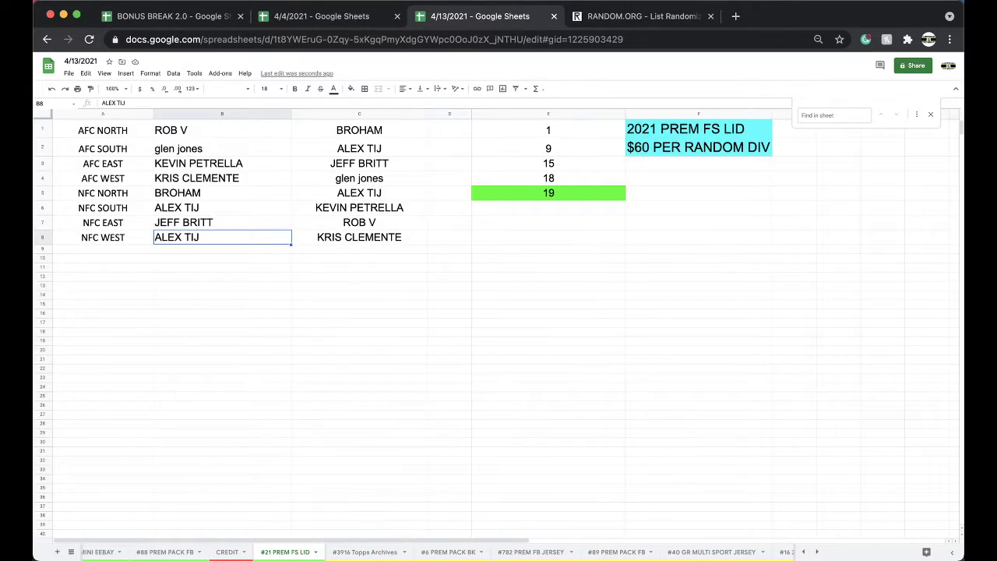